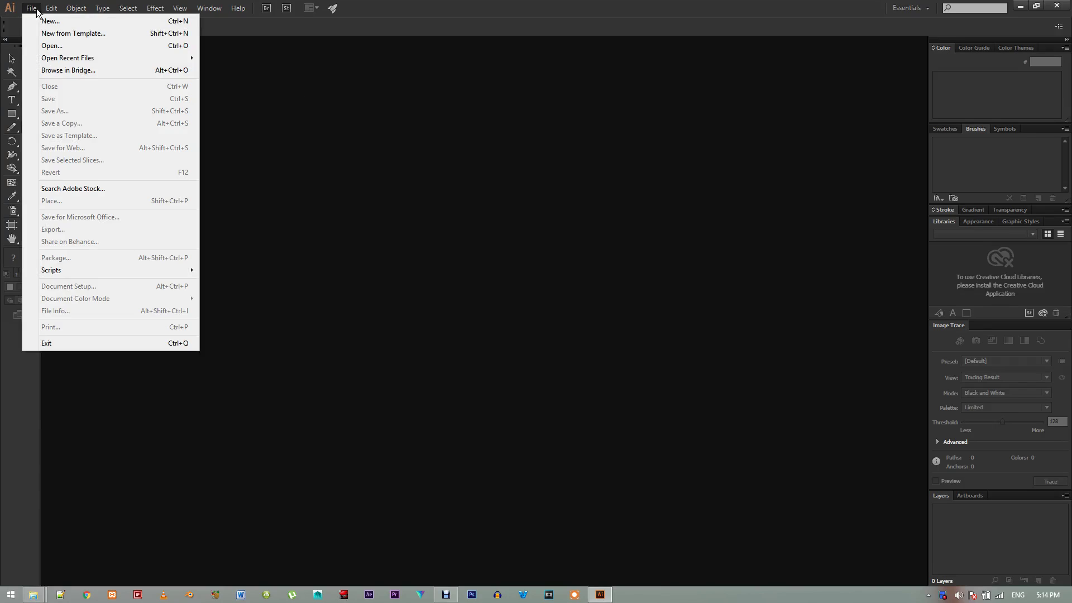
# - Open the setup for a new document
pyautogui.click(49, 22)
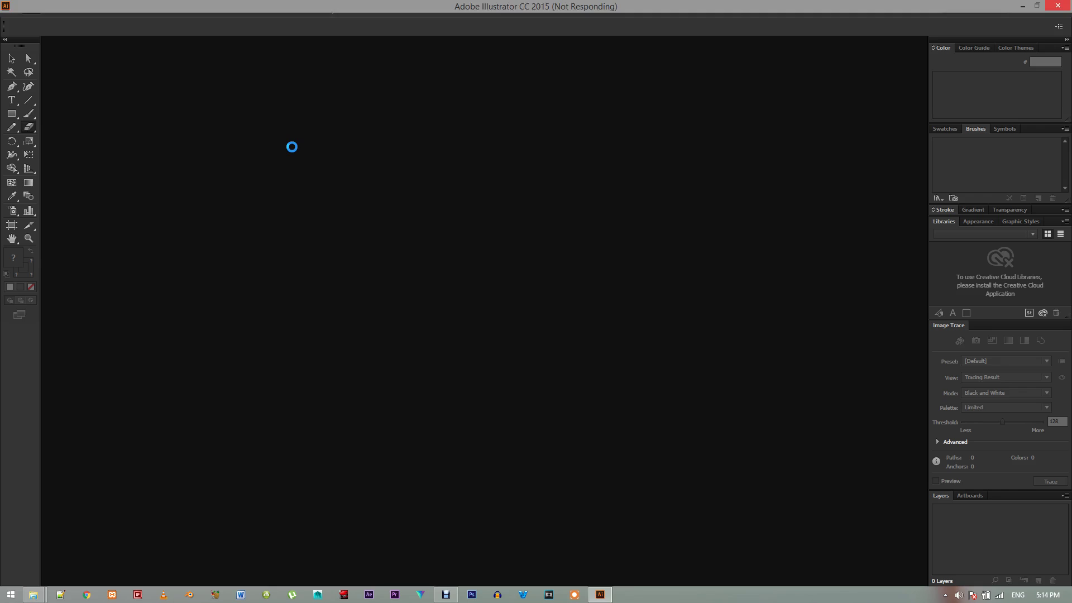
pyautogui.moveTo(420, 124); pyautogui.dragTo(384, 95)
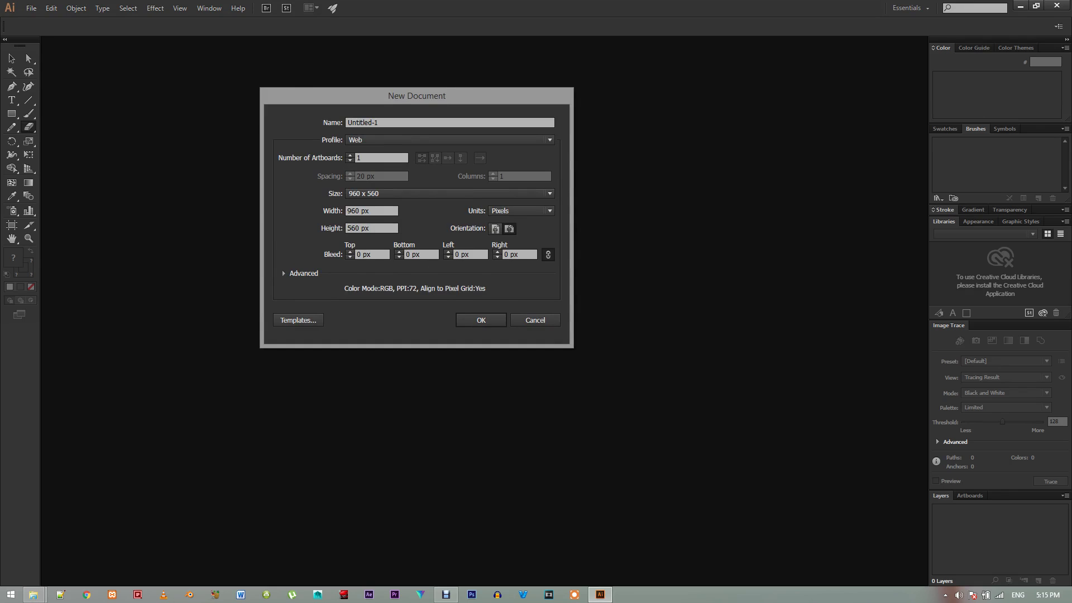
# - Try the Devices profile with the Nexus 5 size, followed by the Print profile
pyautogui.click(393, 139)
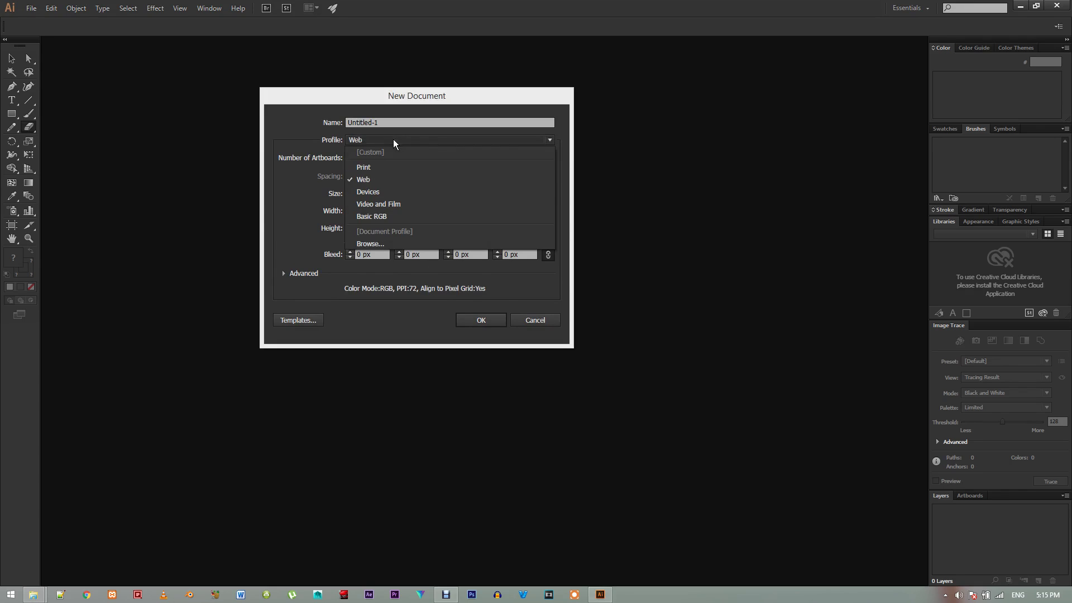
pyautogui.click(367, 192)
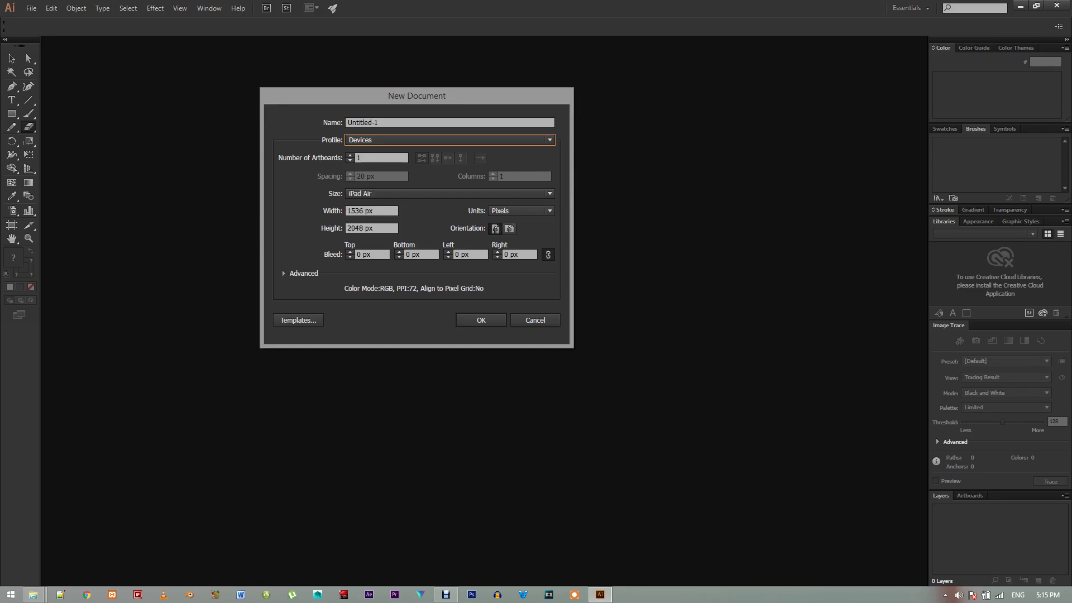
pyautogui.click(379, 141)
pyautogui.click(370, 191)
pyautogui.click(386, 193)
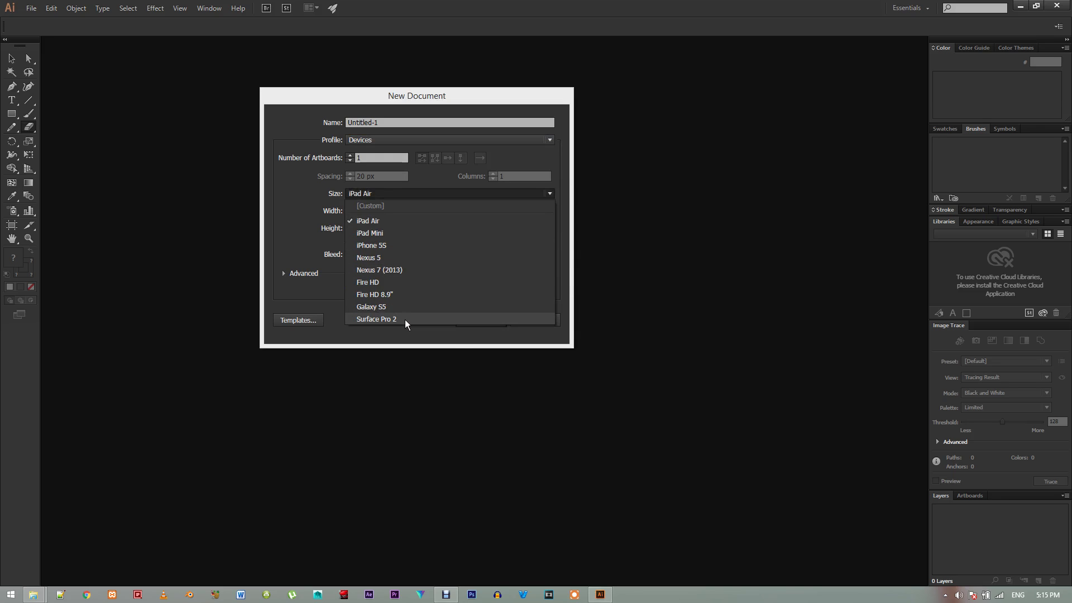
pyautogui.click(296, 221)
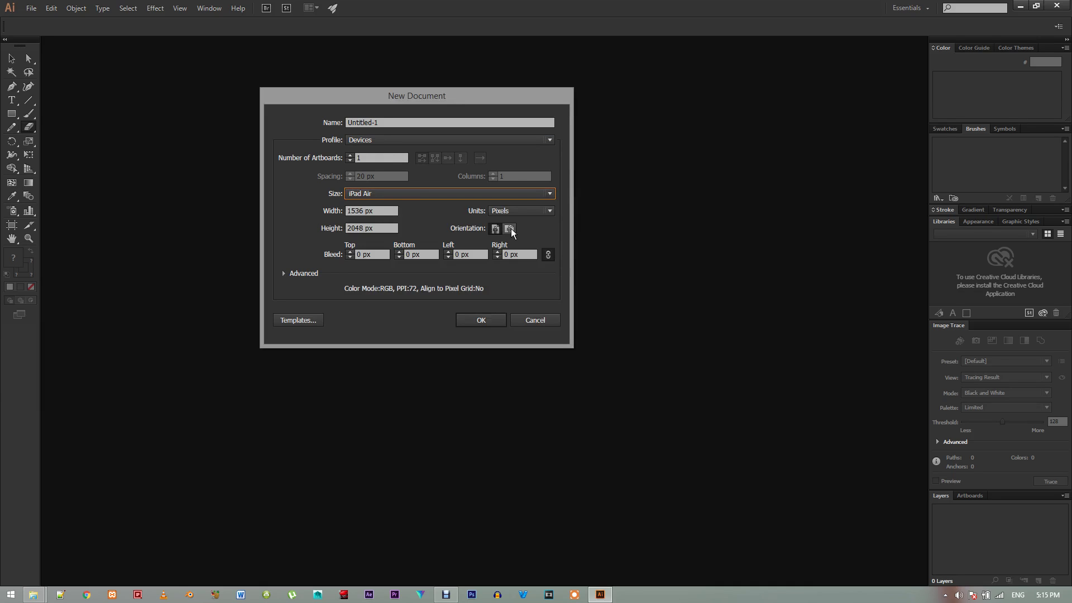
pyautogui.click(435, 196)
pyautogui.click(383, 258)
pyautogui.click(411, 141)
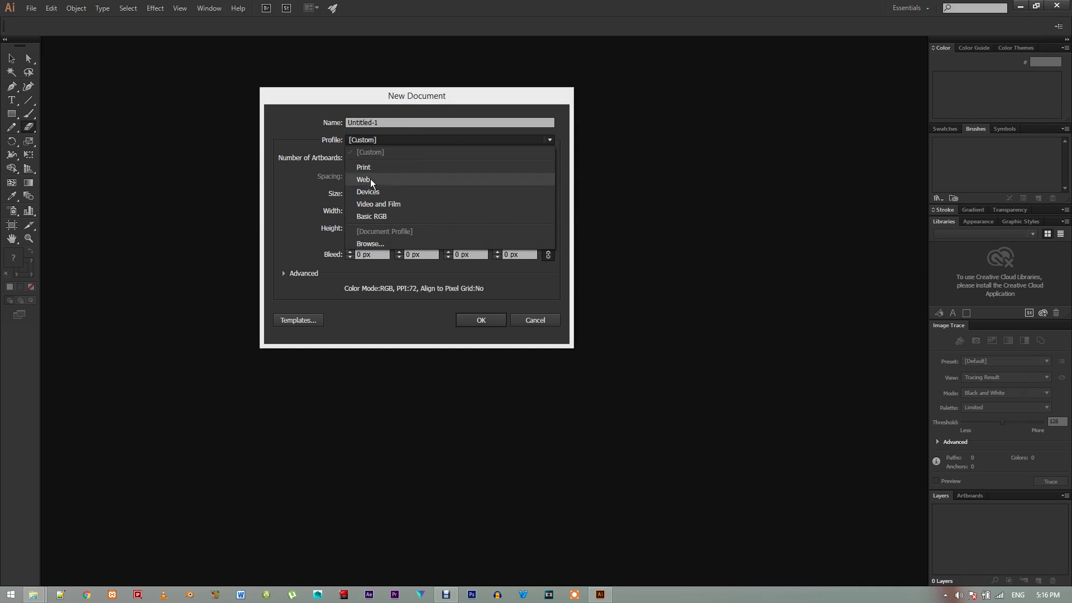
pyautogui.click(367, 168)
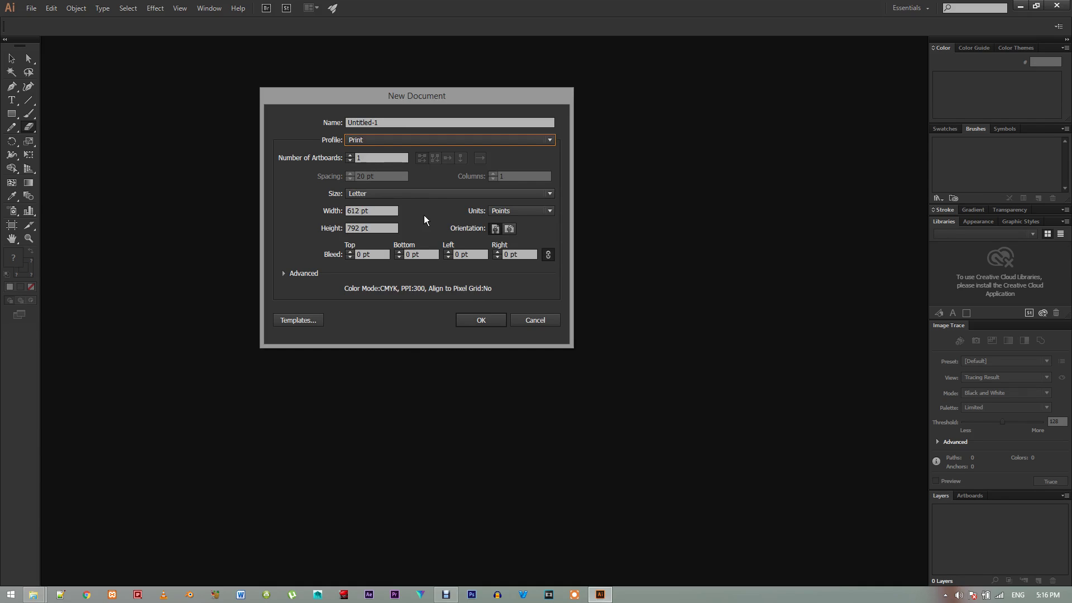
# - Set the new document's profile to Web, at 960 x 560 pixels
pyautogui.click(409, 137)
pyautogui.click(409, 138)
pyautogui.click(410, 138)
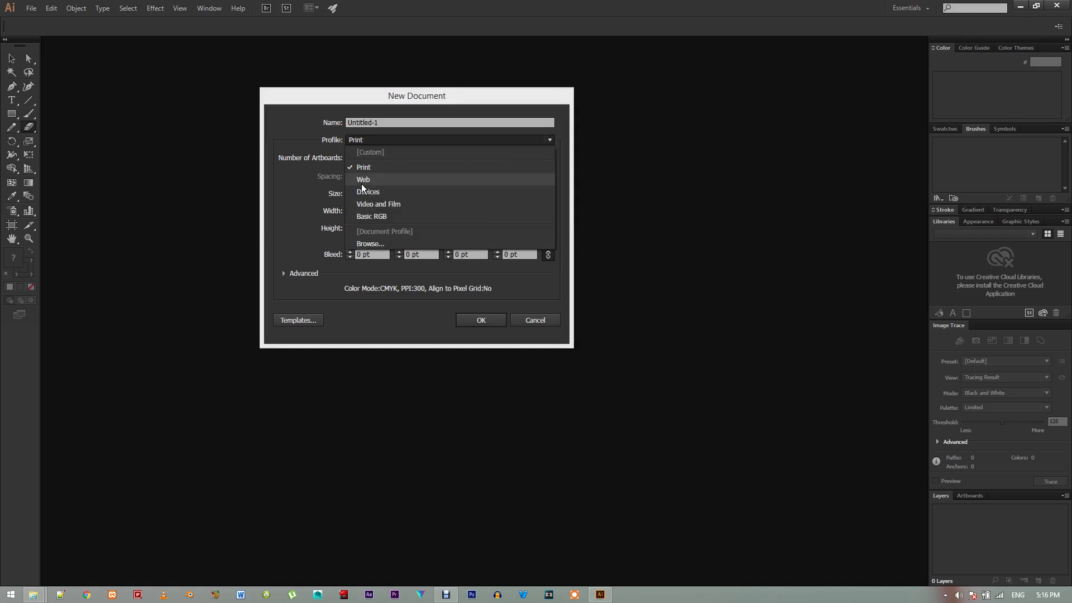
pyautogui.click(363, 181)
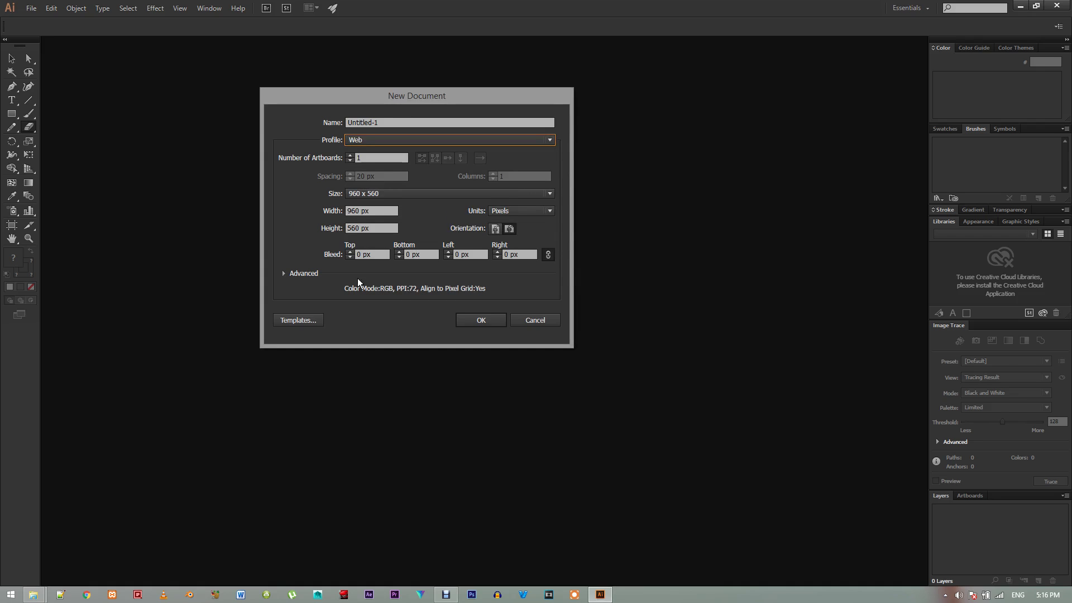
# - Look at the folder of templates available for a new document without choosing one
pyautogui.click(299, 320)
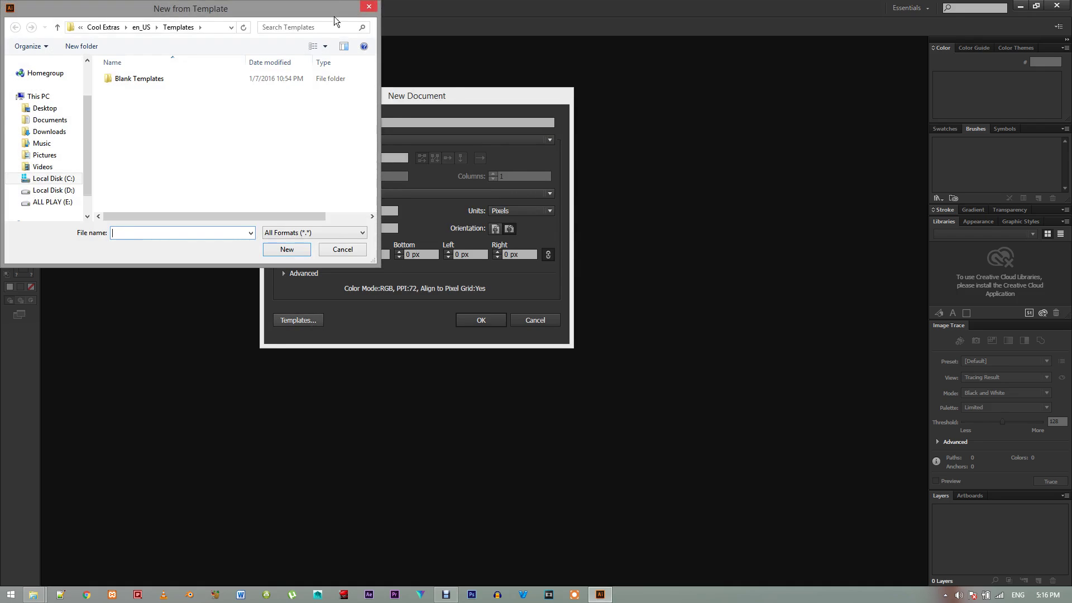
pyautogui.click(369, 7)
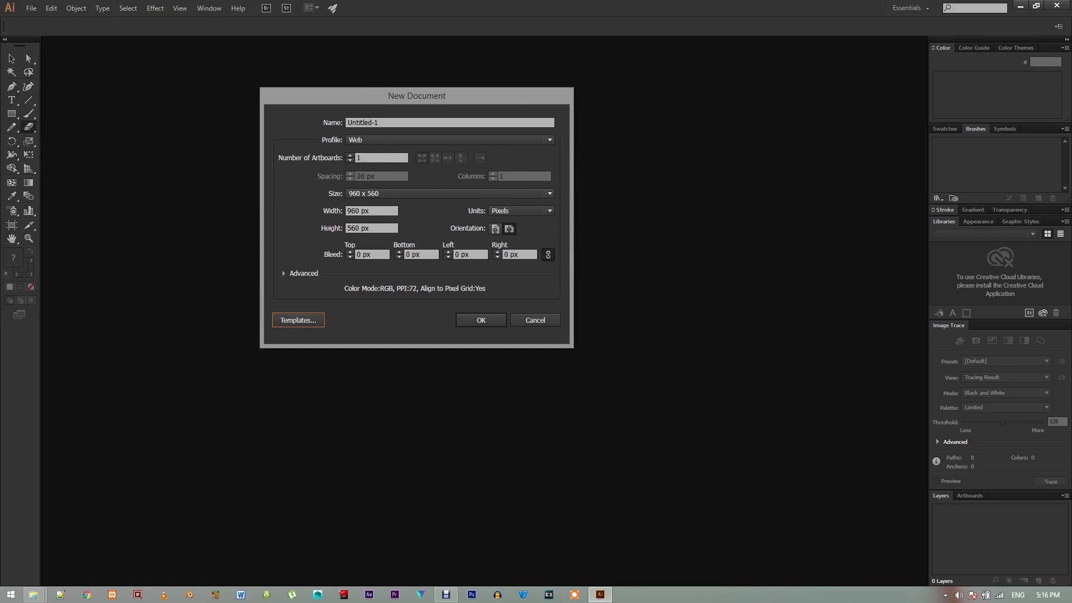
# - In the advanced document options, keep the RGB color mode and set the raster effects to High (300 ppi)
pyautogui.click(285, 272)
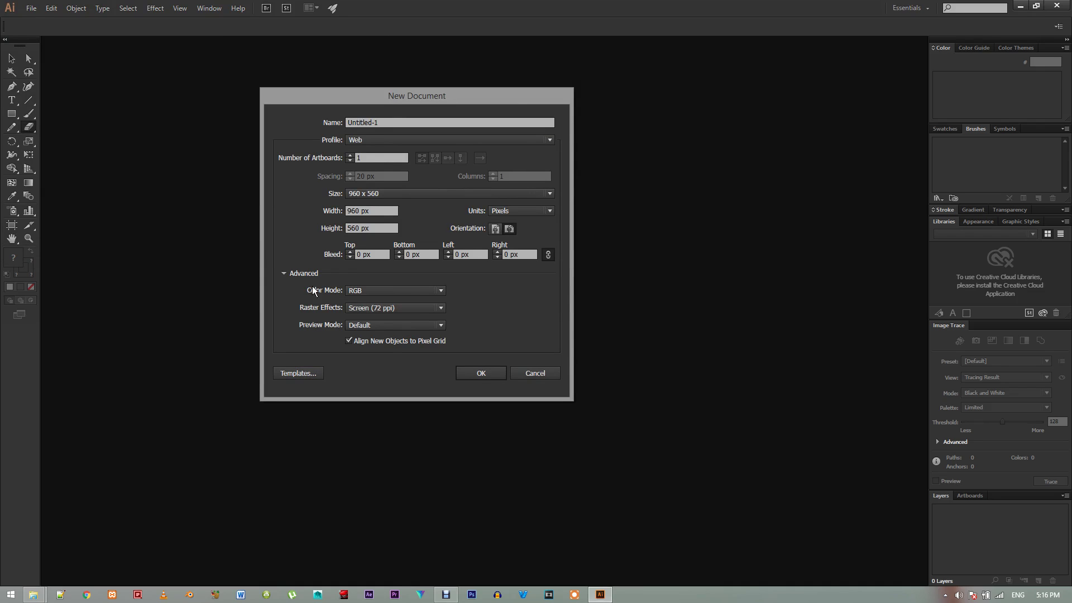
pyautogui.click(284, 273)
pyautogui.click(284, 273)
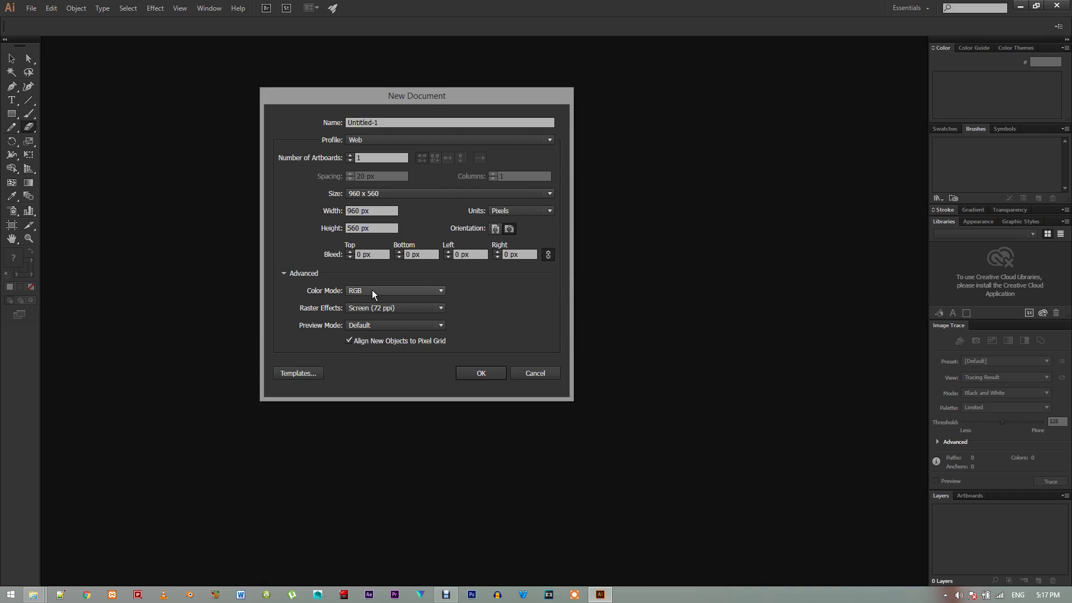
pyautogui.click(441, 292)
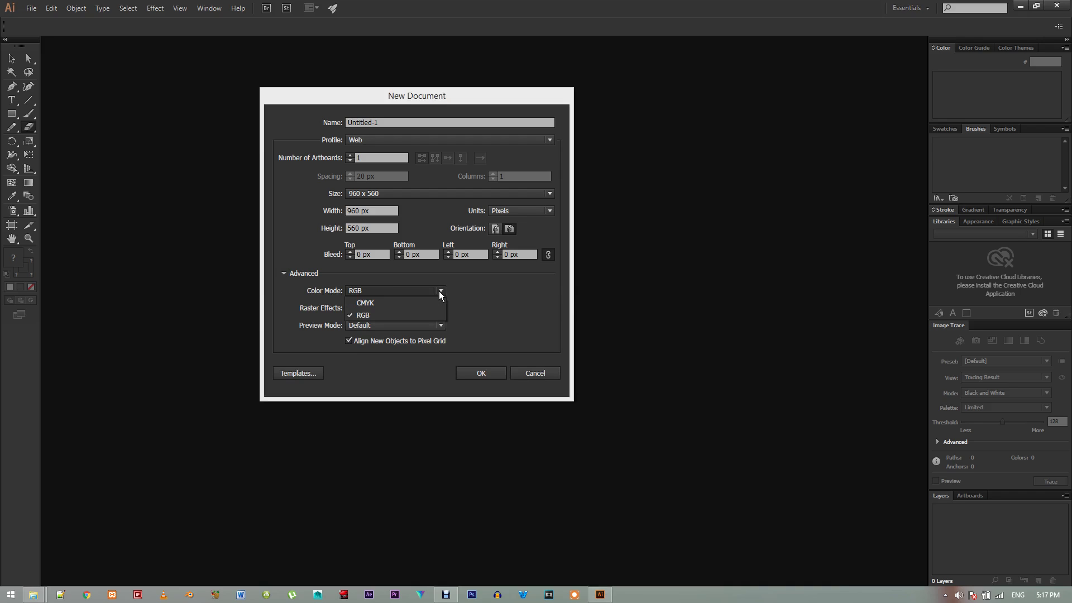
pyautogui.click(441, 293)
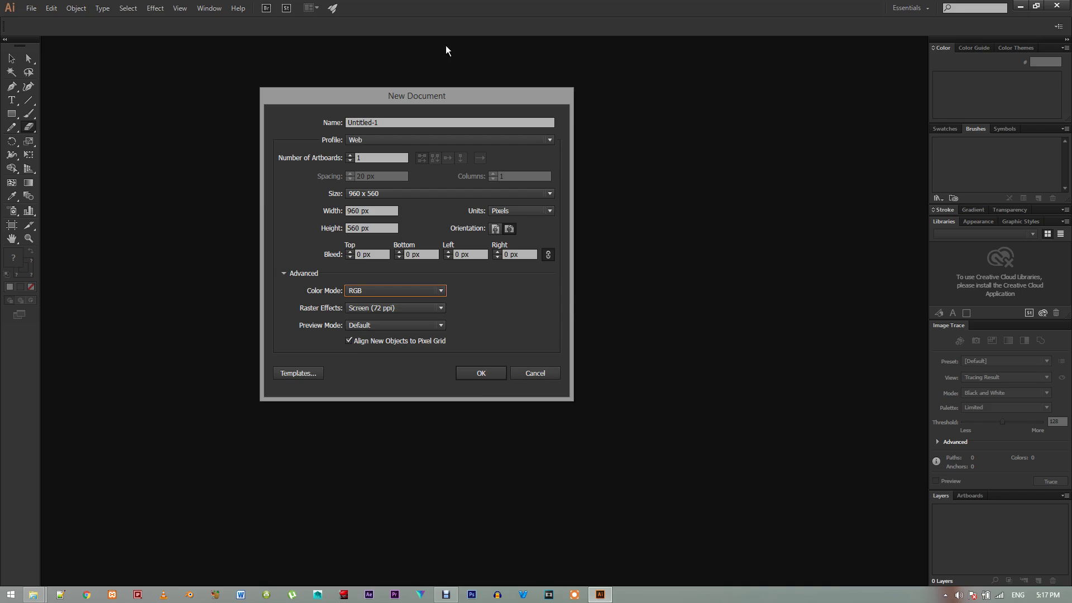
pyautogui.click(441, 308)
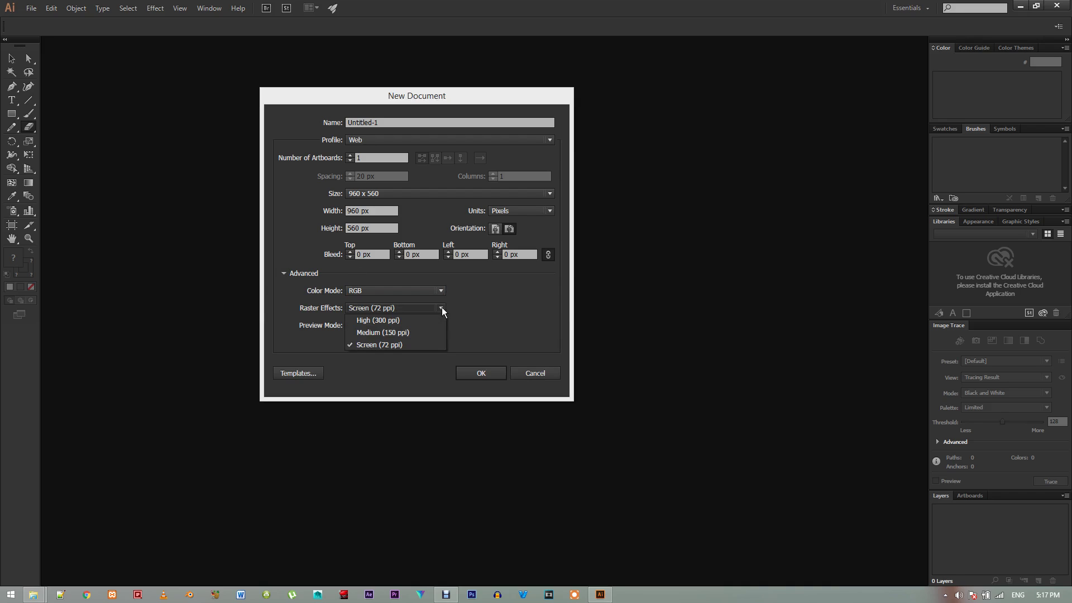
pyautogui.click(366, 320)
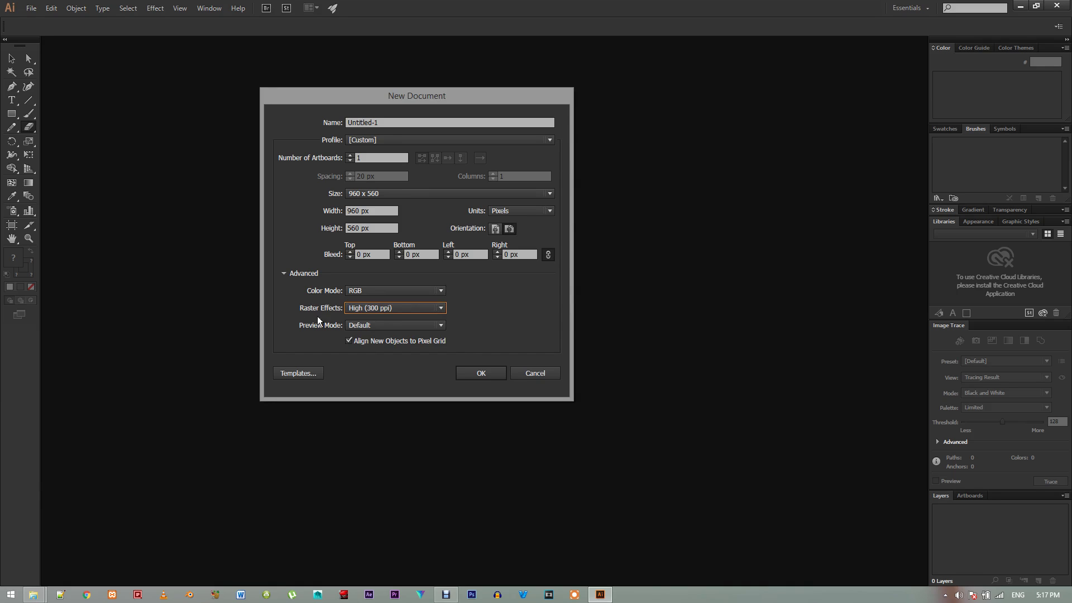
pyautogui.click(437, 309)
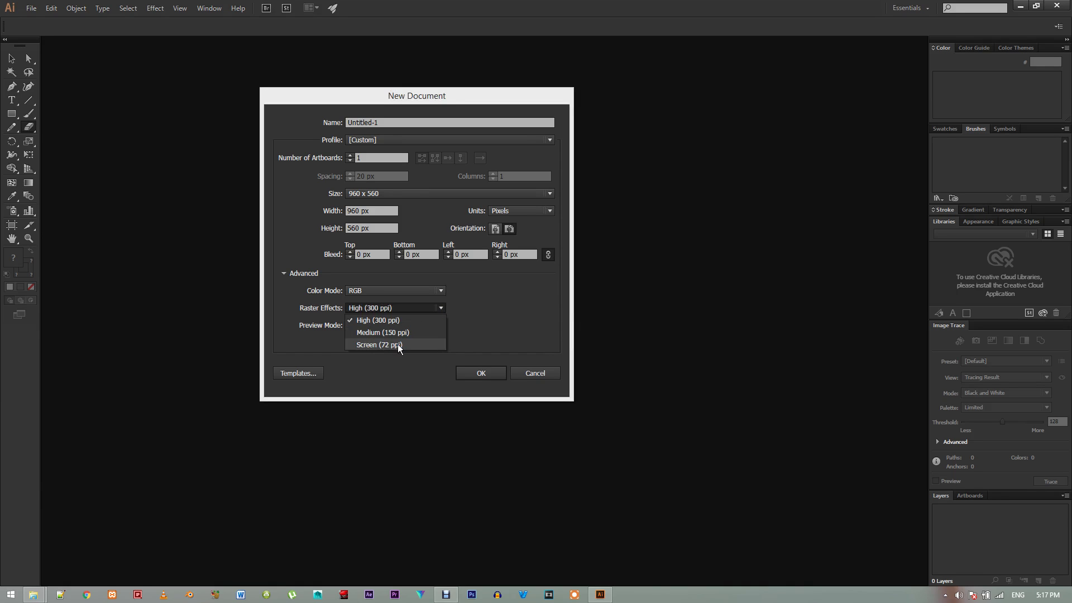
pyautogui.click(471, 311)
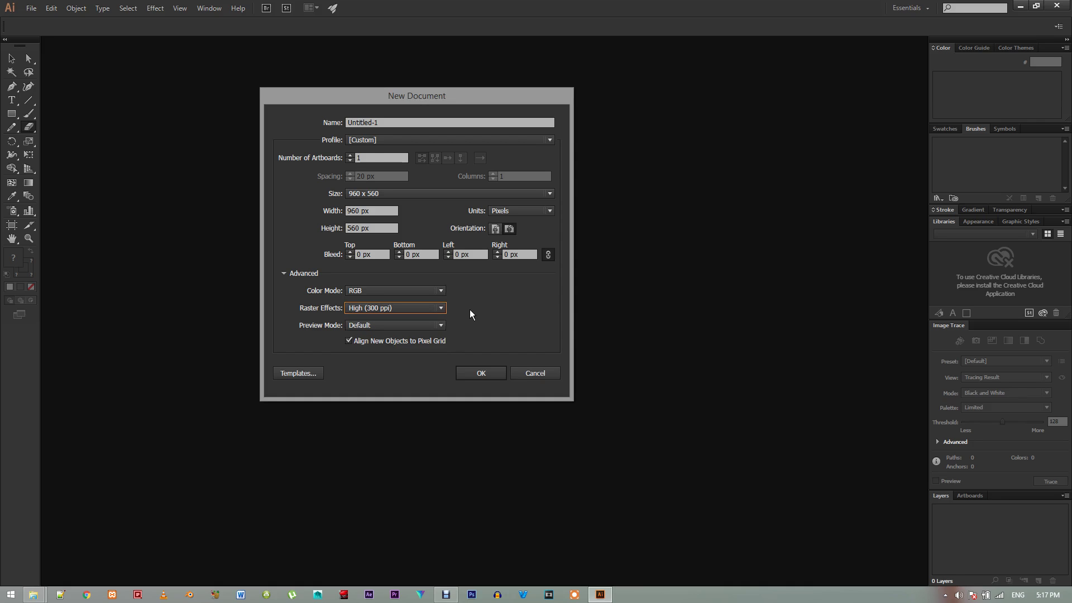
# - Keep the preview mode at Default and create the new document
pyautogui.click(435, 328)
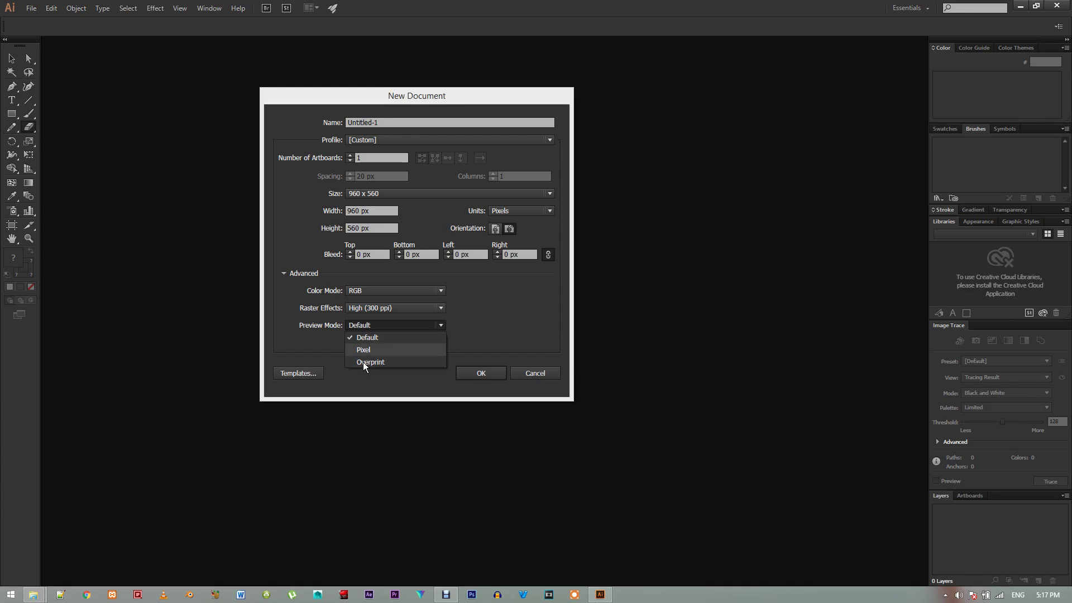
pyautogui.click(374, 339)
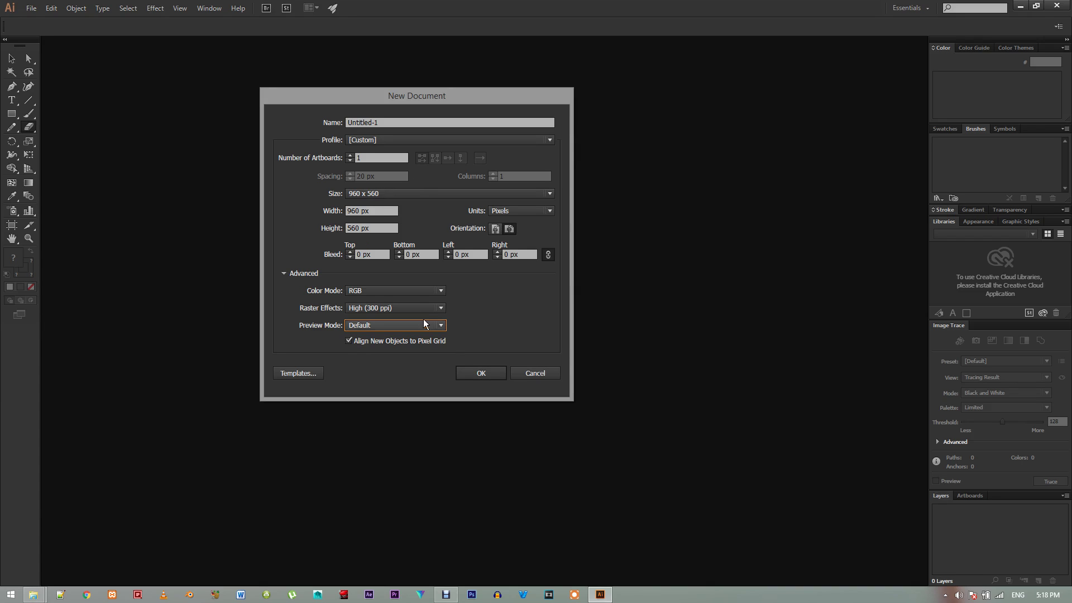
pyautogui.click(475, 378)
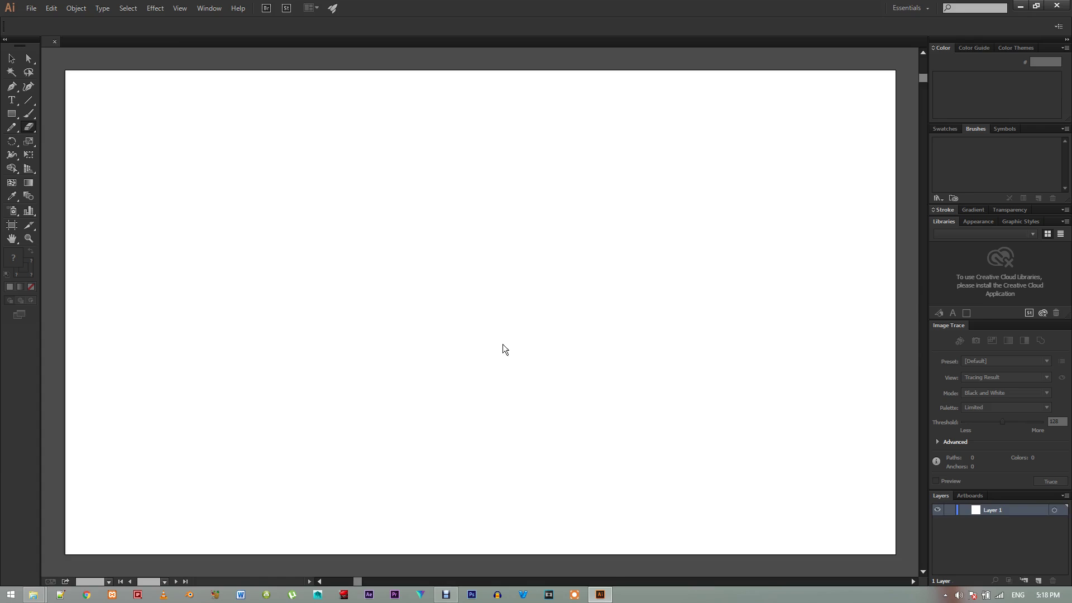
pyautogui.scroll(7, 480, 313)
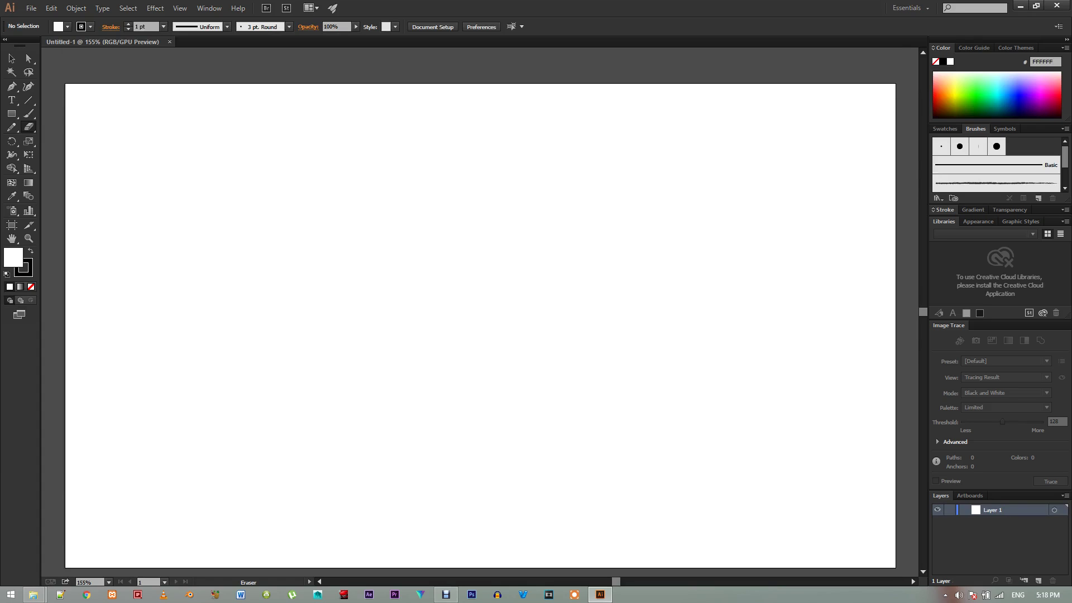
# - Review the file formats offered for saving the document and leave without saving
pyautogui.click(31, 7)
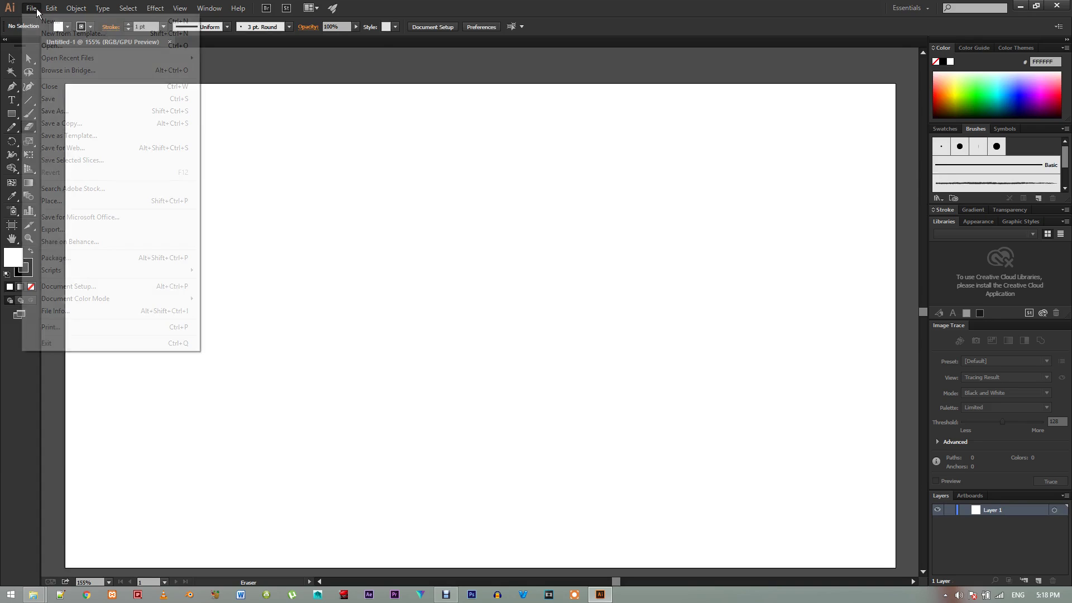
pyautogui.click(55, 99)
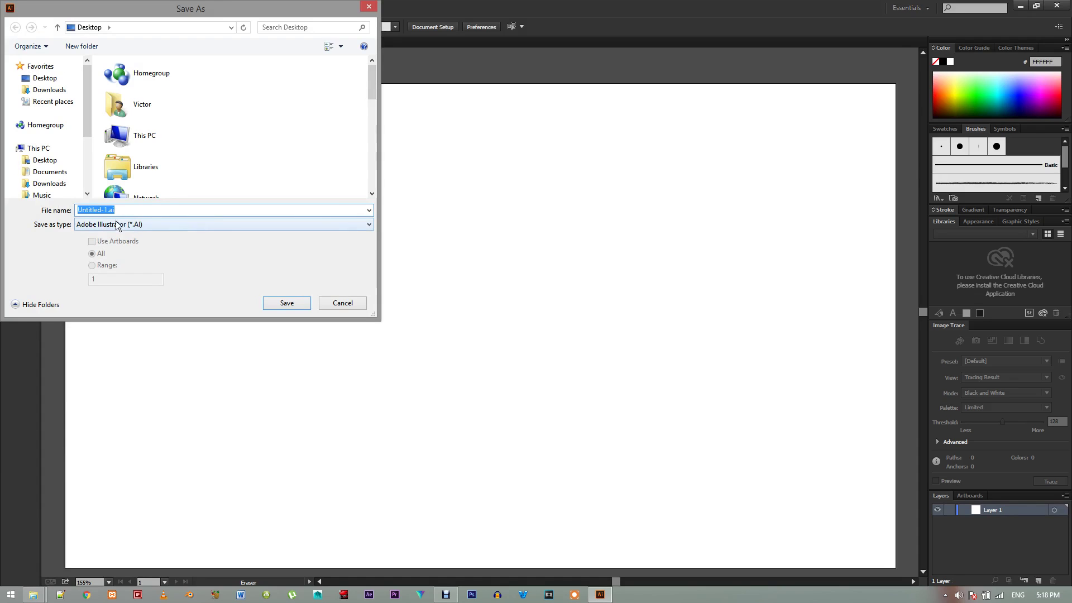
pyautogui.click(212, 224)
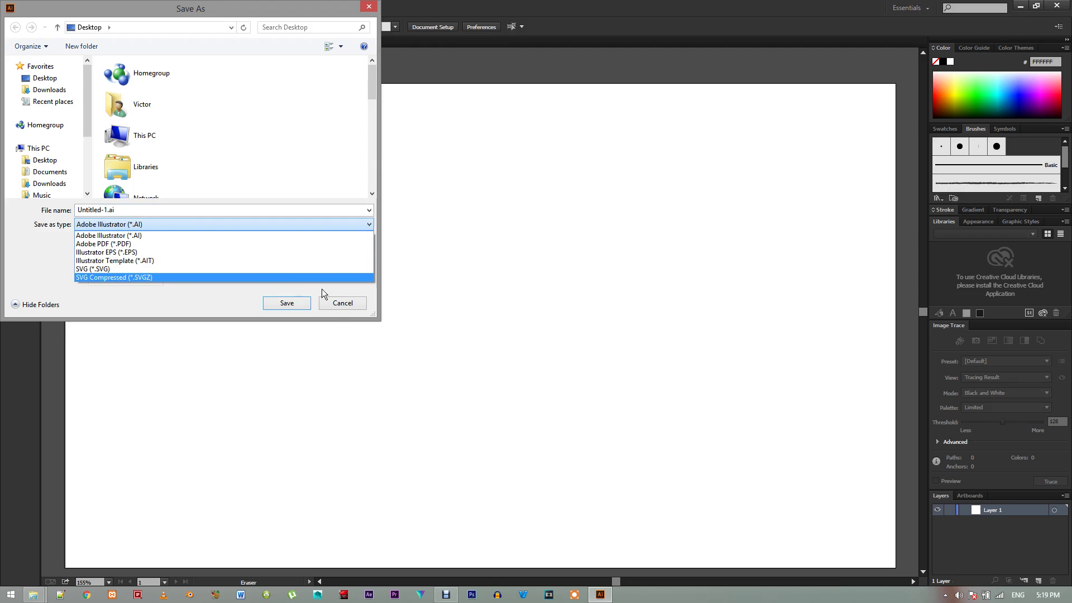
pyautogui.click(334, 301)
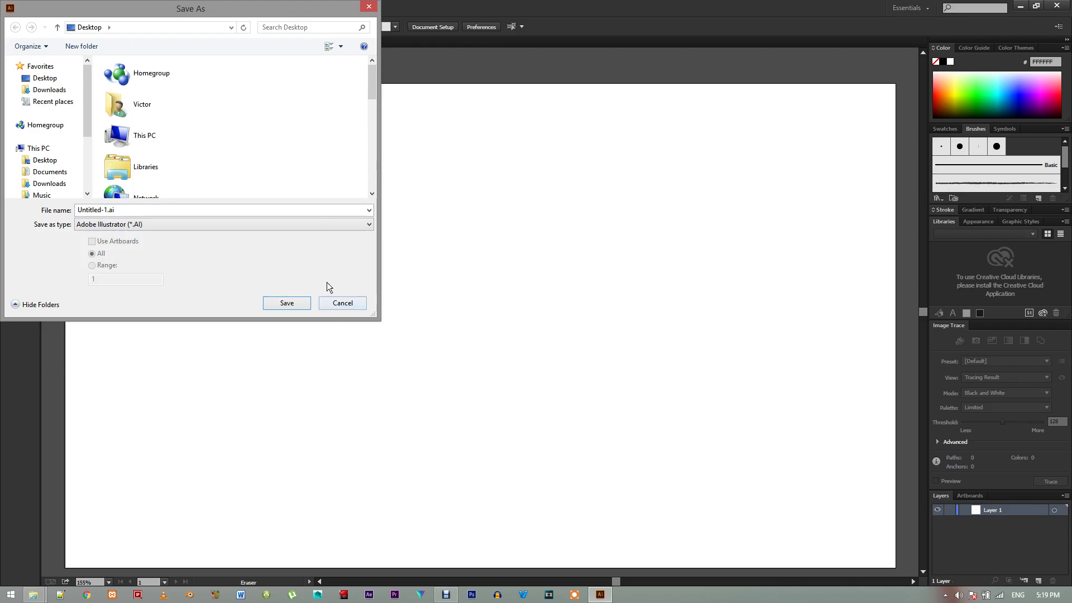
pyautogui.moveTo(316, 3); pyautogui.dragTo(277, 61)
pyautogui.press('Escape')
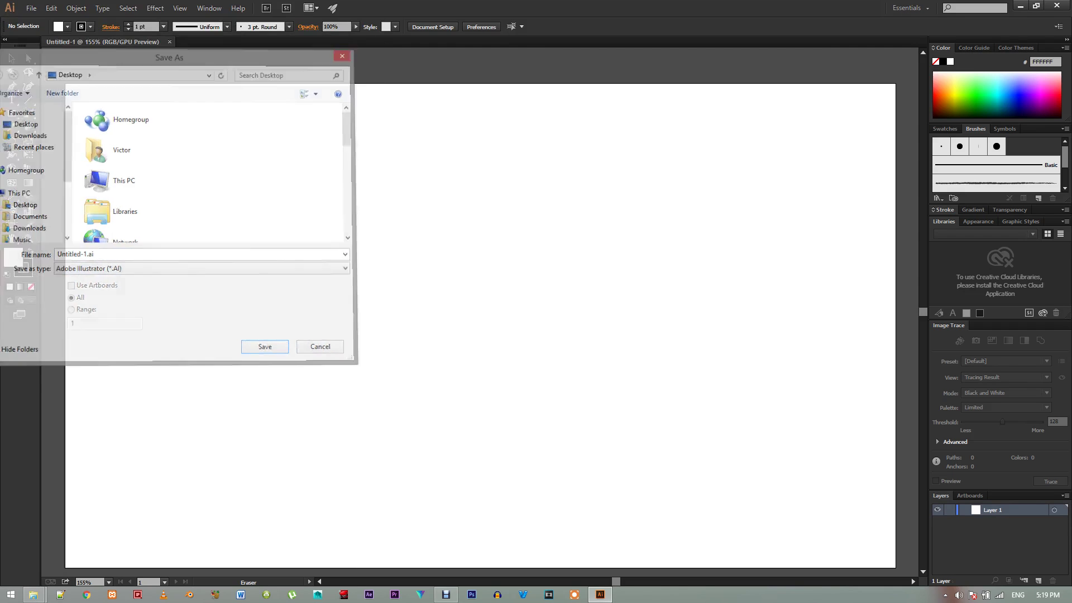
# - Review the file formats offered for exporting the document and leave without exporting
pyautogui.click(34, 8)
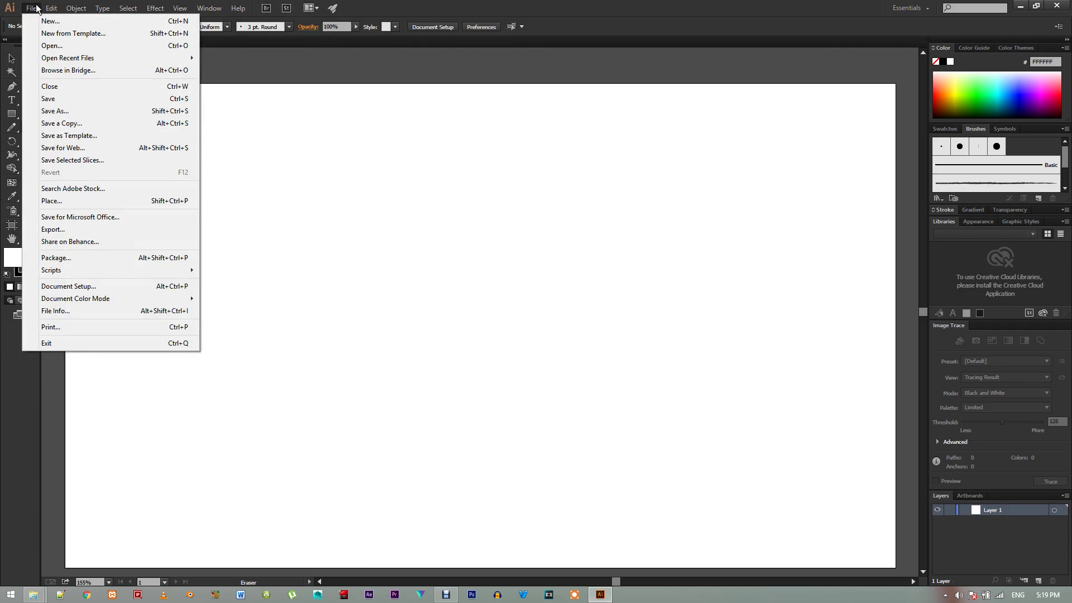
pyautogui.click(64, 229)
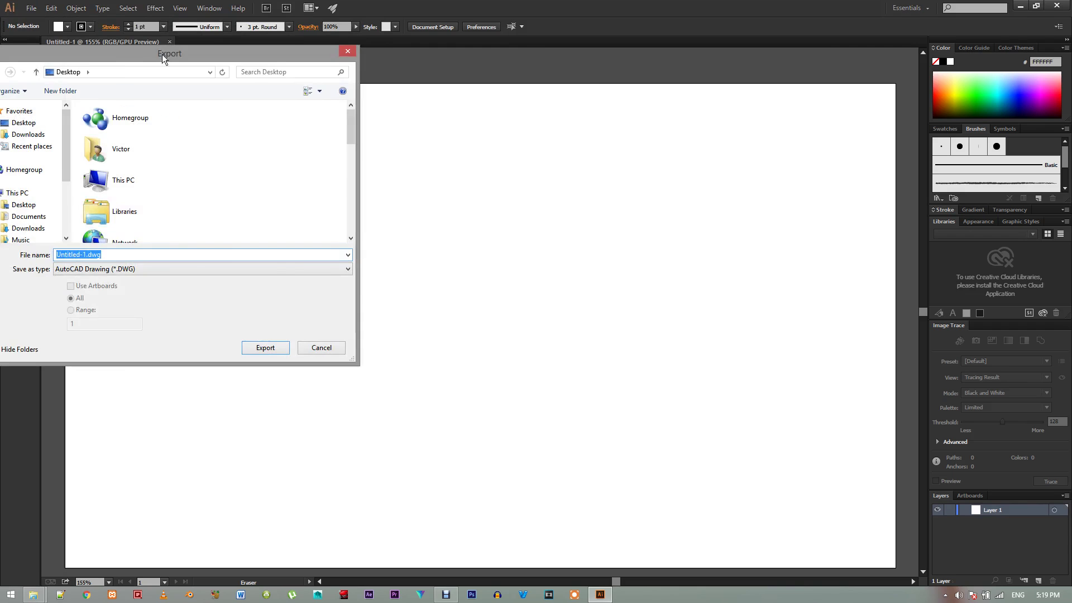
pyautogui.moveTo(161, 55); pyautogui.dragTo(384, 82)
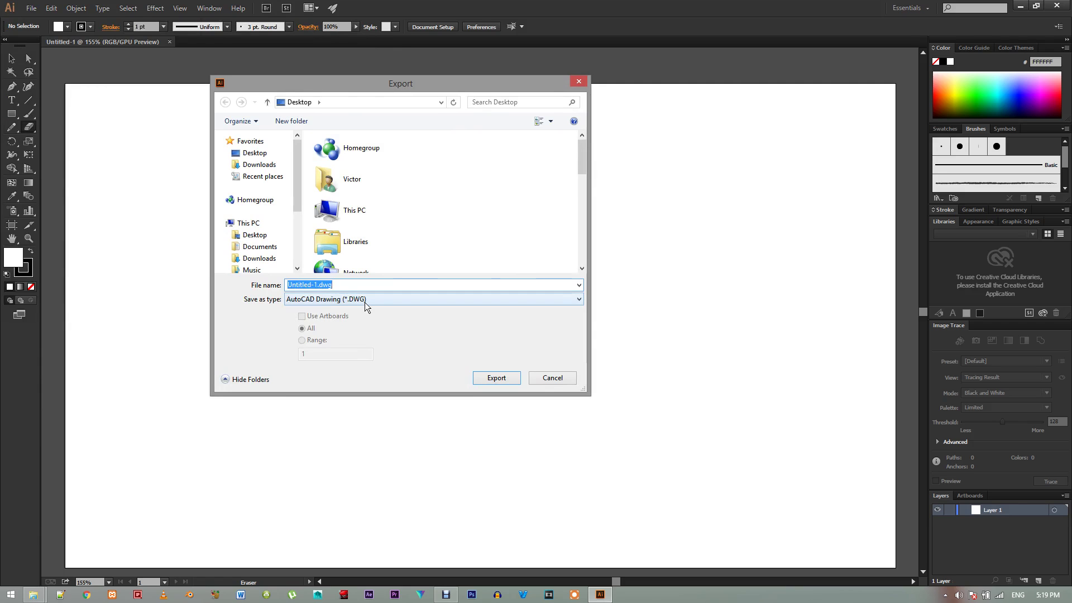
pyautogui.click(432, 302)
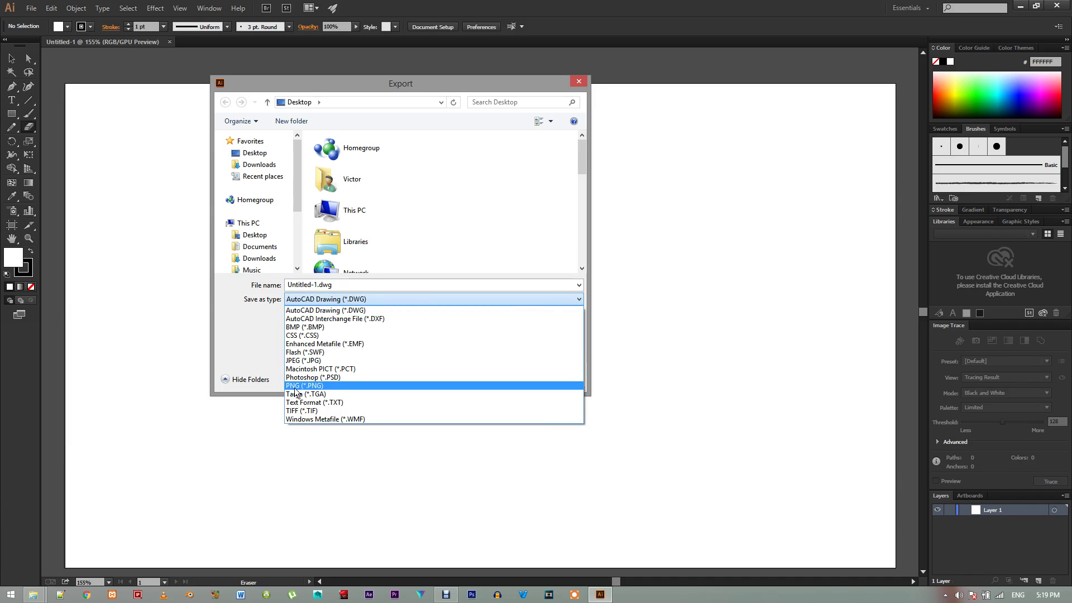
pyautogui.click(260, 347)
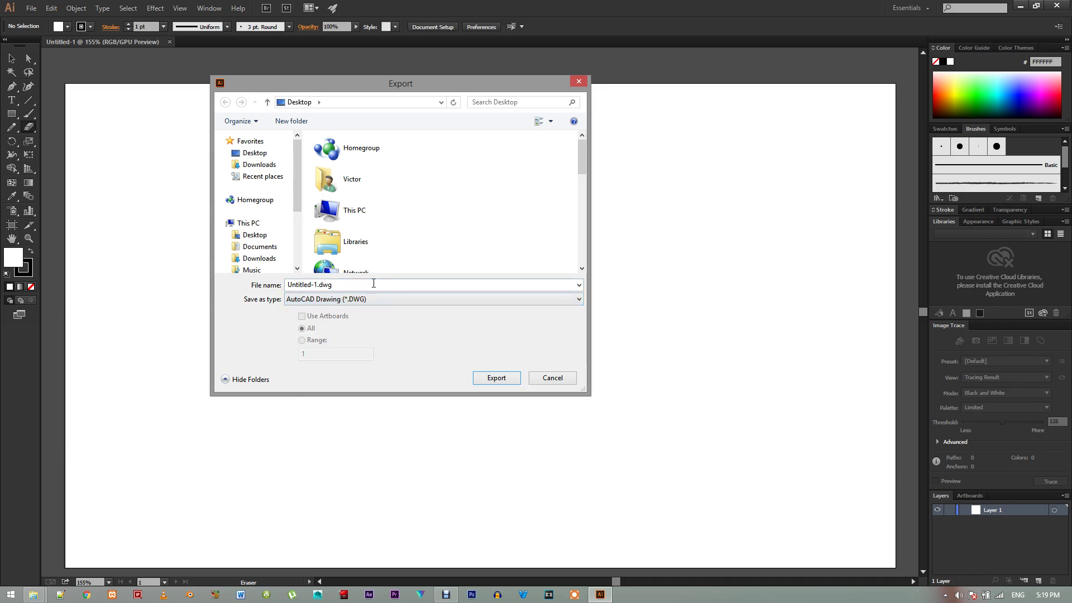
pyautogui.click(359, 301)
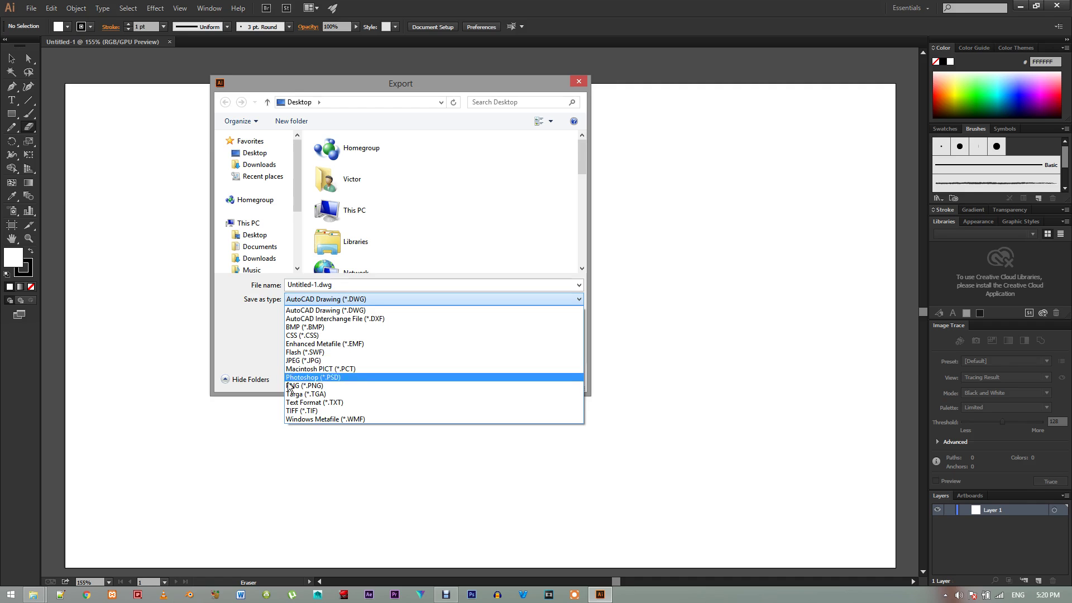
pyautogui.click(252, 351)
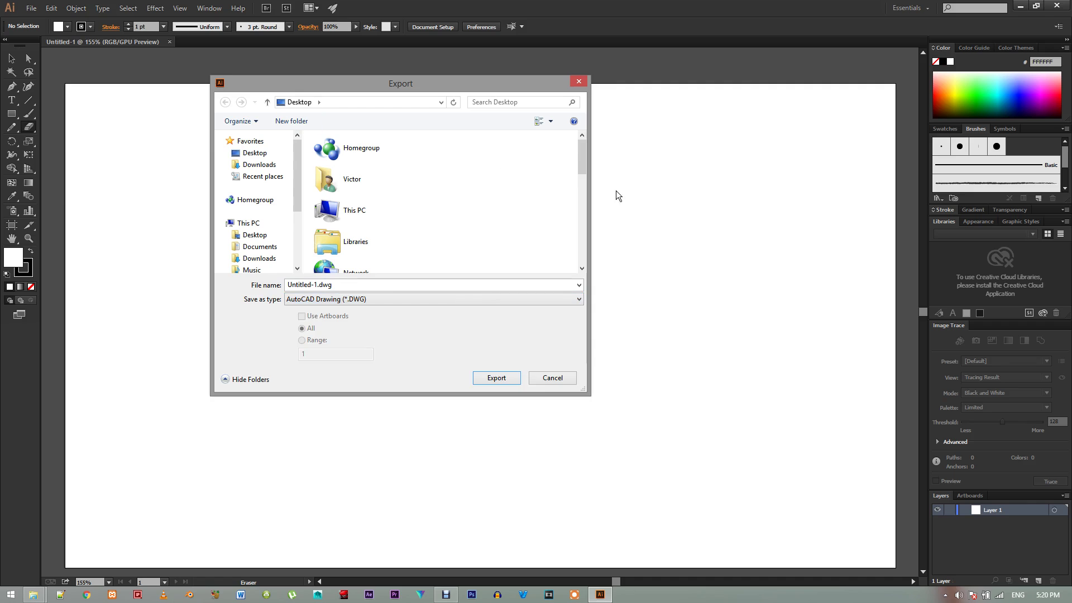
pyautogui.click(579, 81)
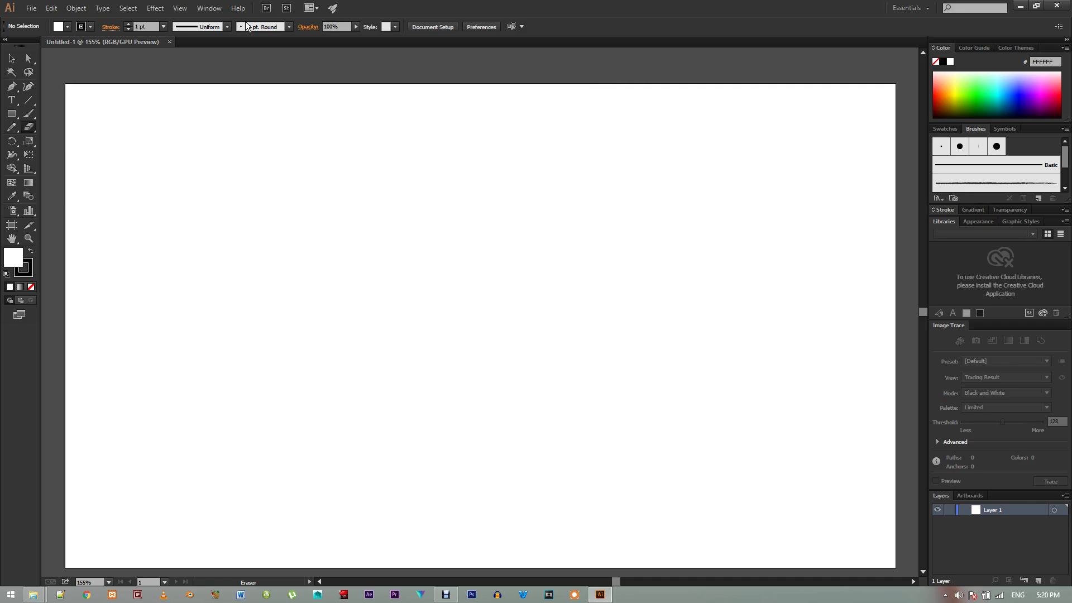